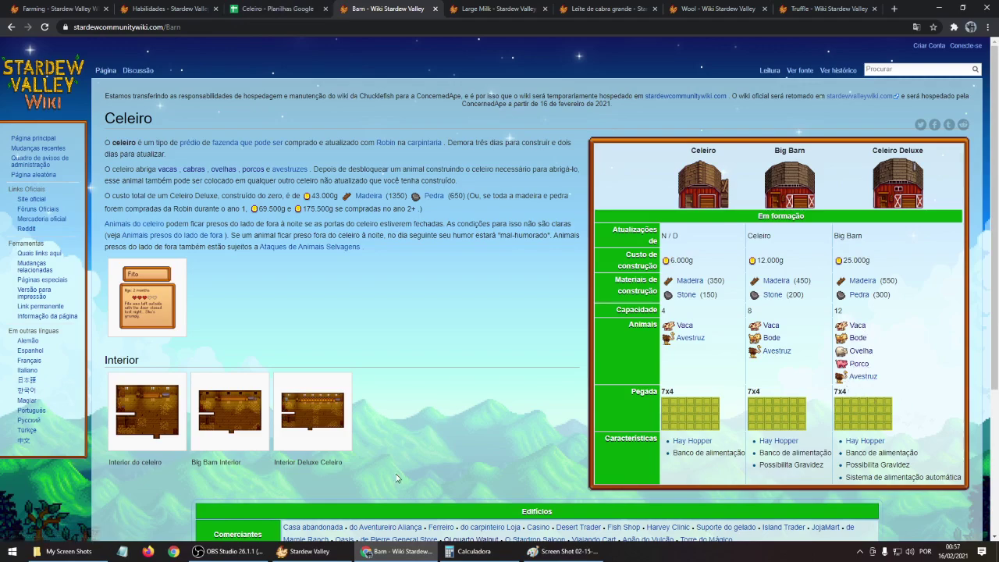
Look briefly at the Stardew Valley game, return to the Celeiro spreadsheet in Chrome, and discard the stray entry in cell T16.
left_click(305, 553)
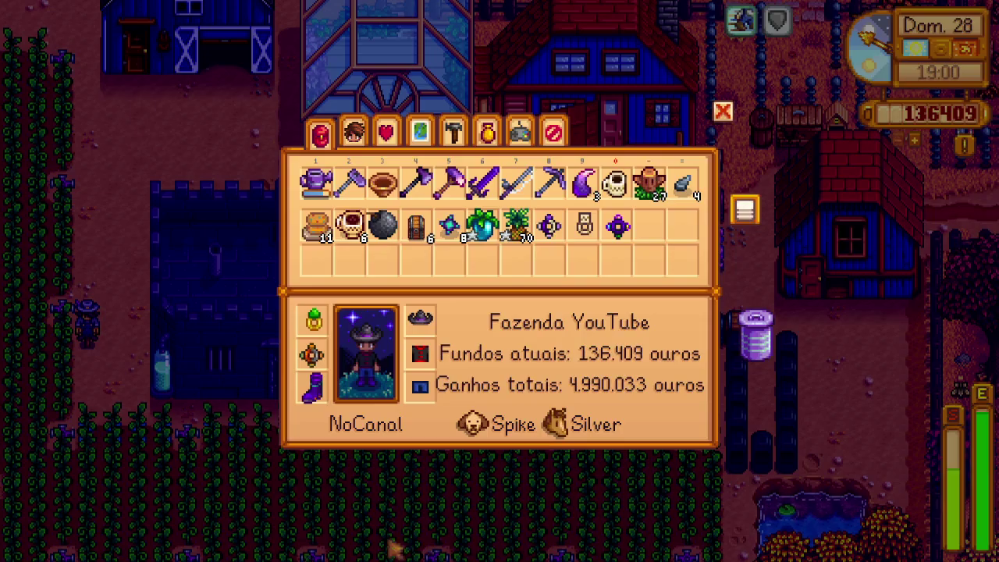
key("alt+Tab")
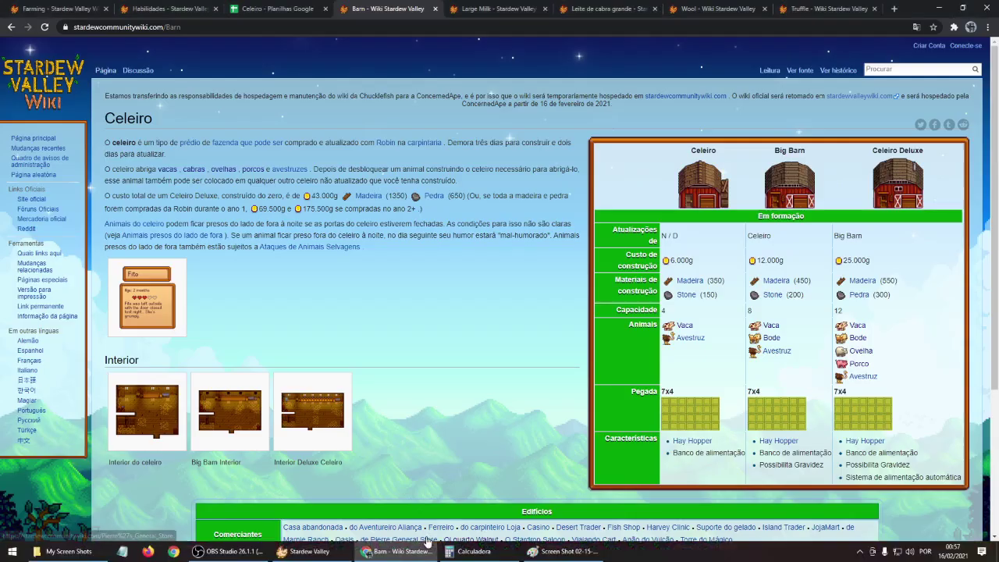
left_click(293, 9)
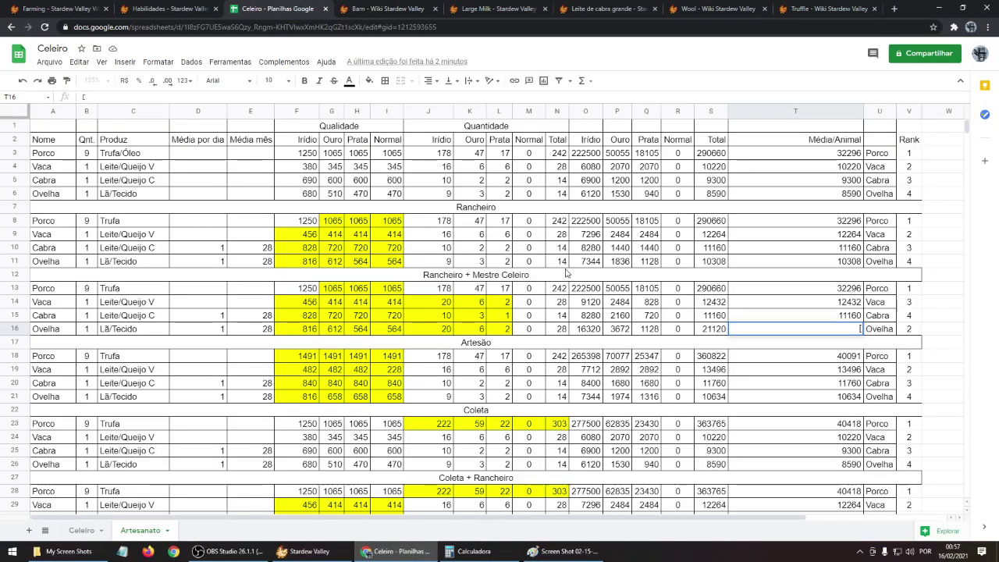
key("Escape")
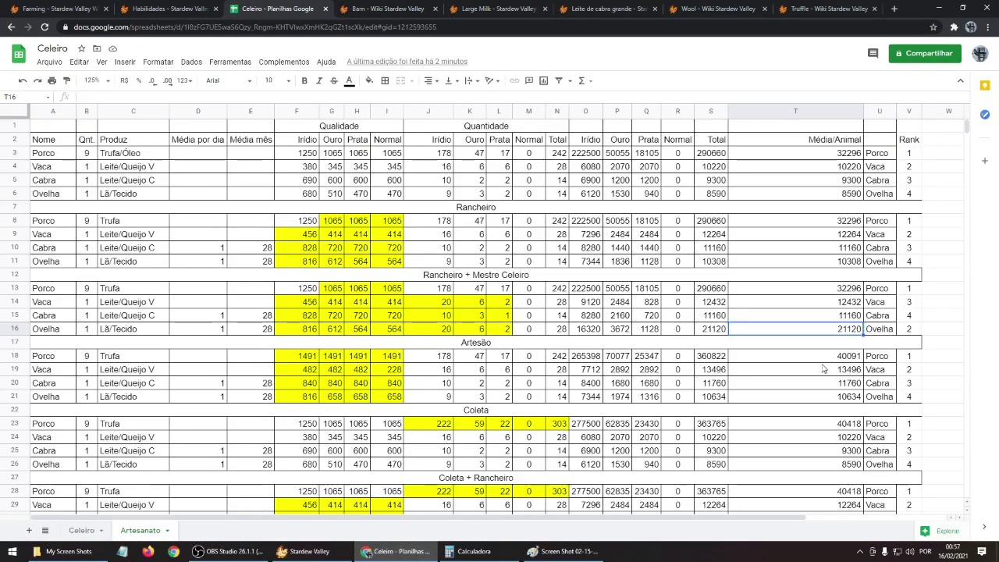
Review the profession tables down to Coleta + Artesão and select the pig's average per animal in T39.
scroll(847, 379, "down", 5)
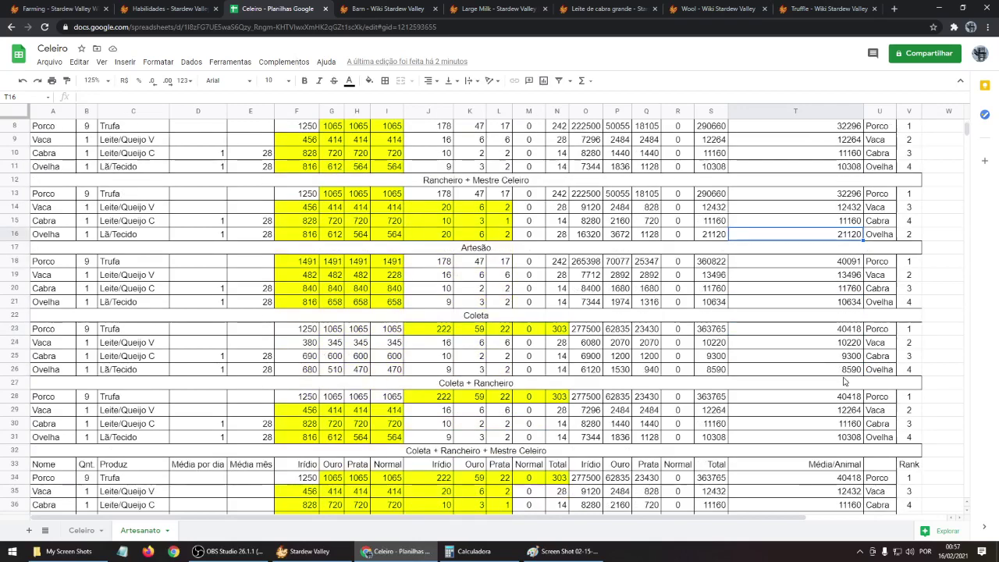
scroll(841, 392, "down", 1)
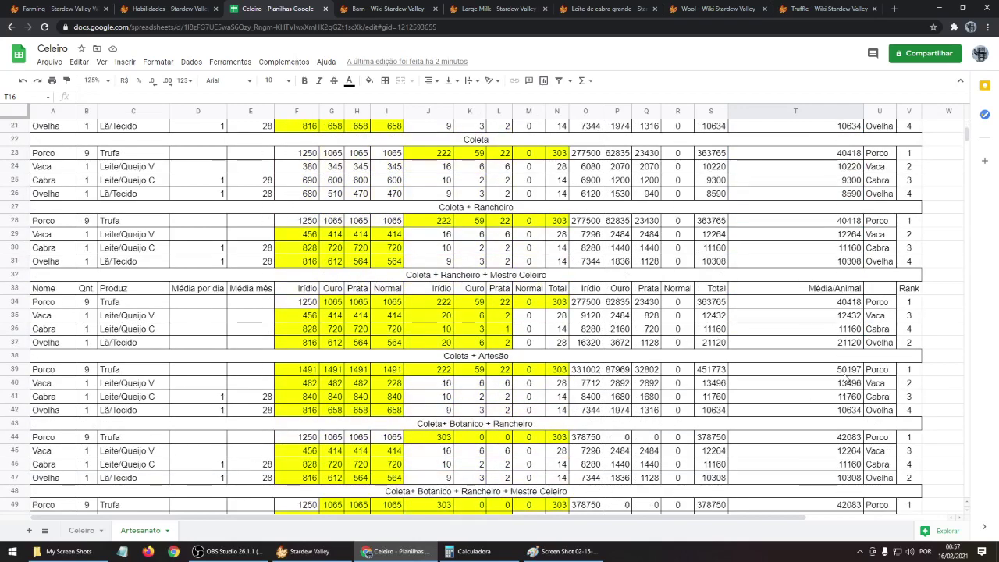
left_click(845, 371)
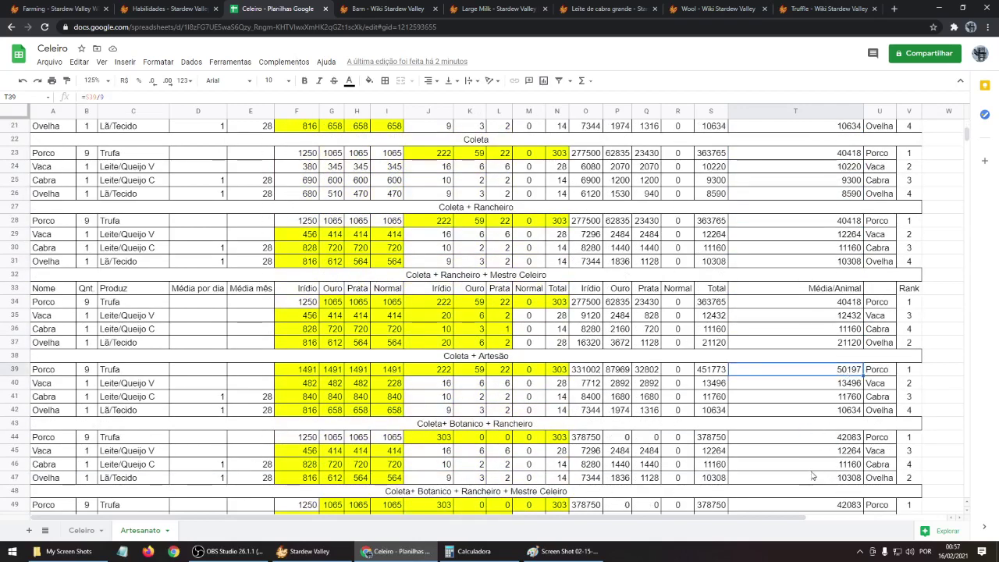
Check the chest inventory screenshot in Paint and return to the beginning of the Artesanato sheet.
left_click(562, 548)
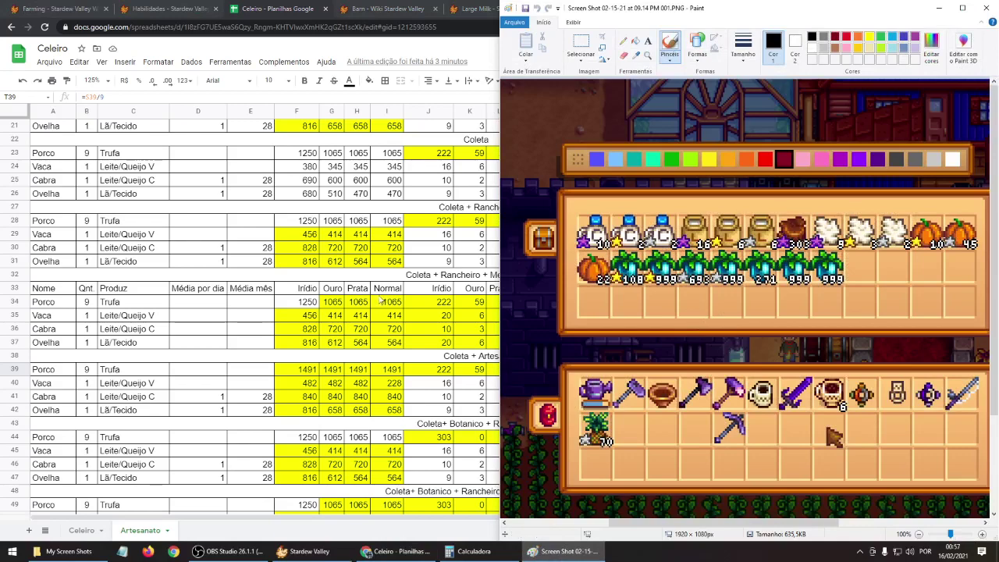
left_click(432, 250)
scroll(484, 337, "up", 3)
scroll(483, 338, "up", 5)
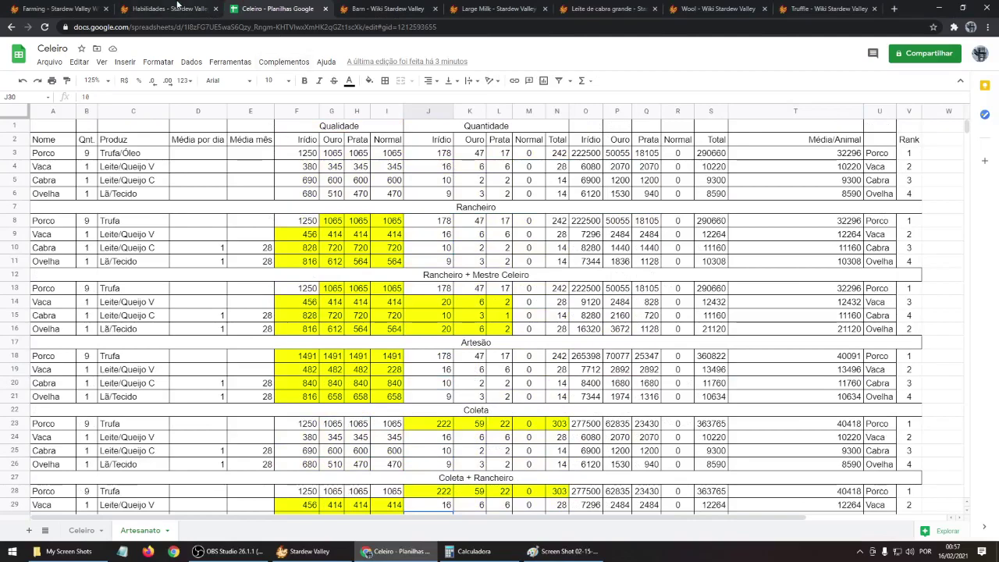
Examine the level 5 and level 10 profession tables for Foraging and Farming on the Habilidades wiki page.
key("ctrl+shift+Tab")
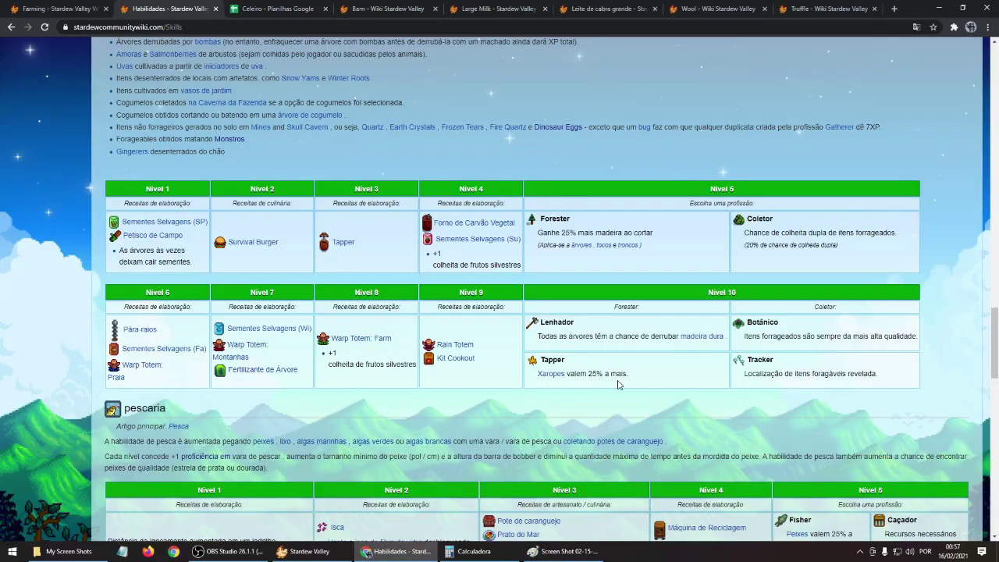
scroll(617, 384, "down", 13)
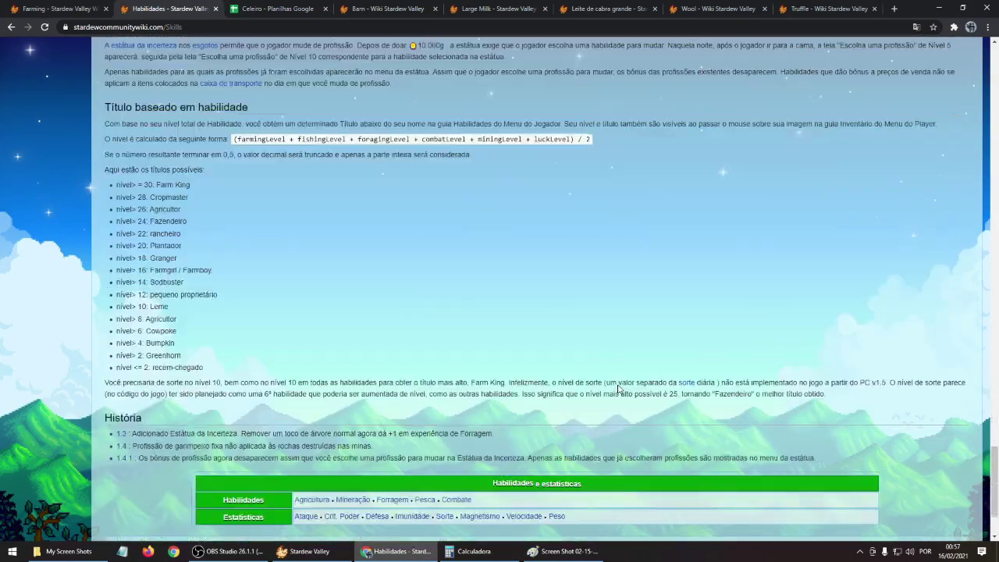
scroll(618, 388, "up", 10)
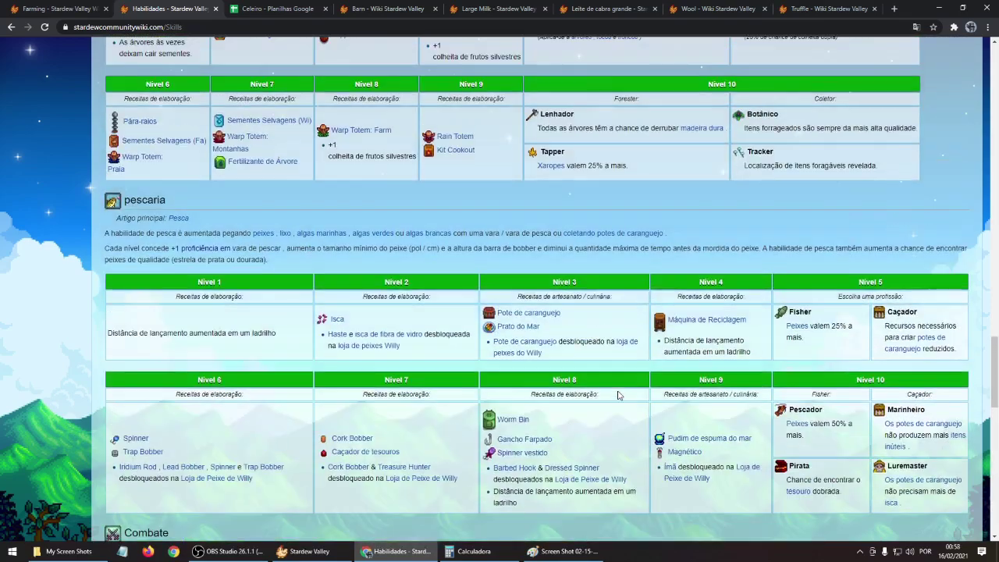
scroll(618, 395, "up", 2)
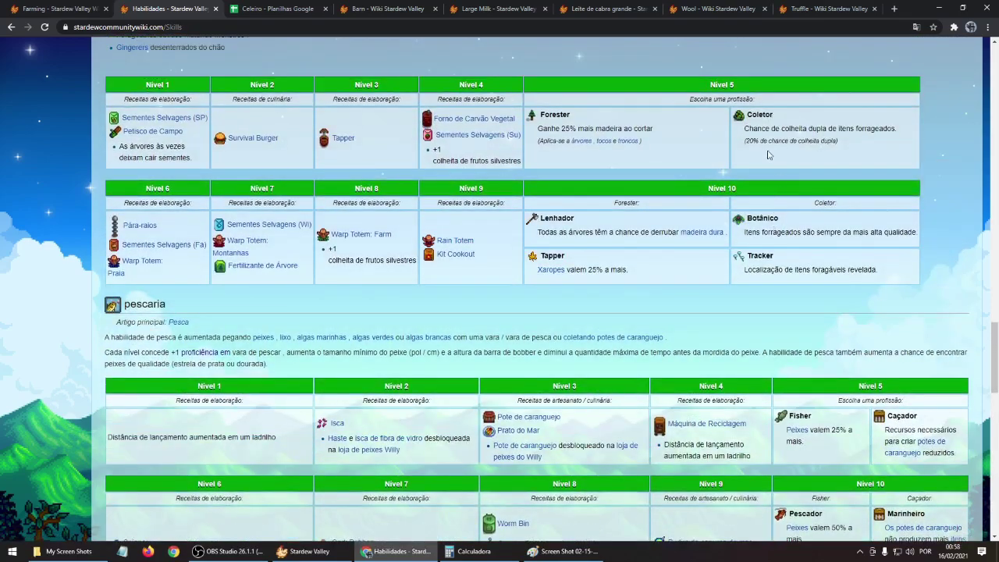
scroll(786, 195, "up", 2)
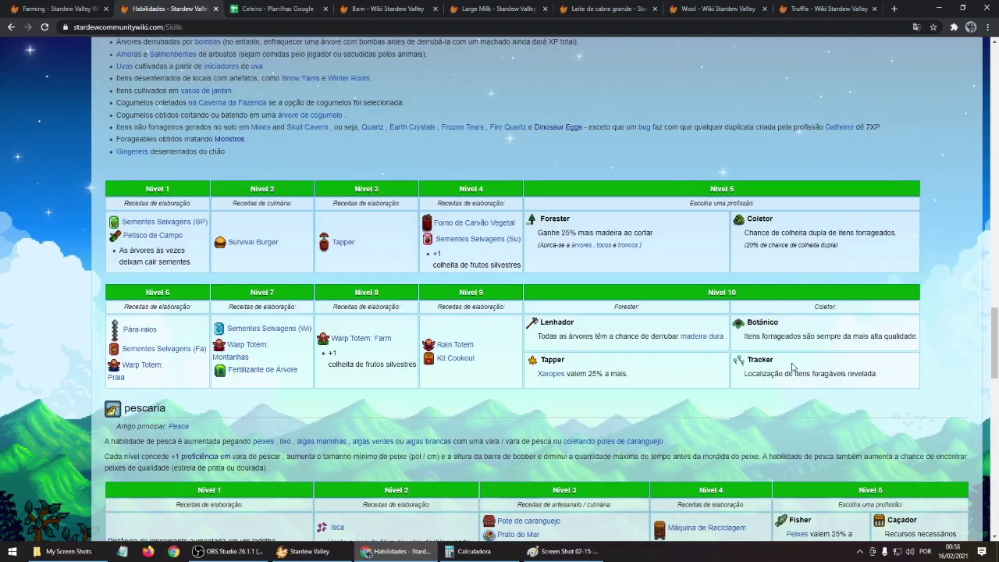
scroll(874, 350, "up", 5)
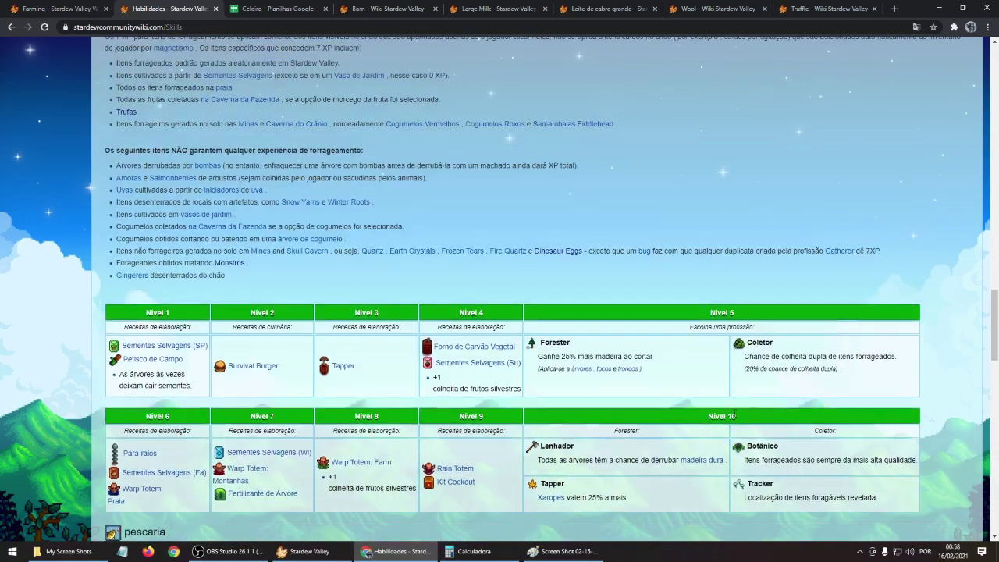
scroll(690, 431, "up", 4)
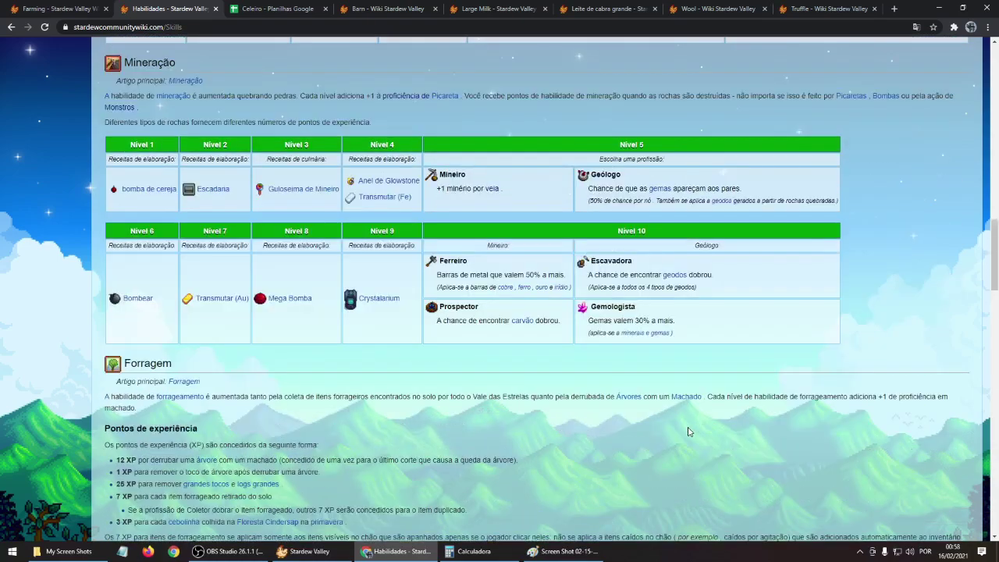
scroll(684, 431, "up", 5)
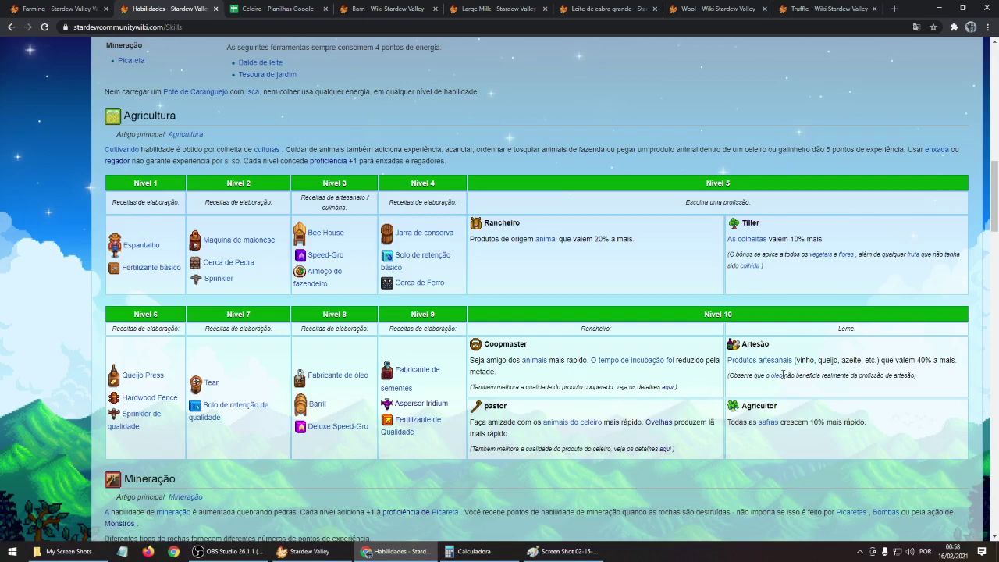
Review the spreadsheet's Celeiro sheet, selecting the pig's average per animal in T3 and its Sem nada ranking entry in C18:E18.
left_click(281, 9)
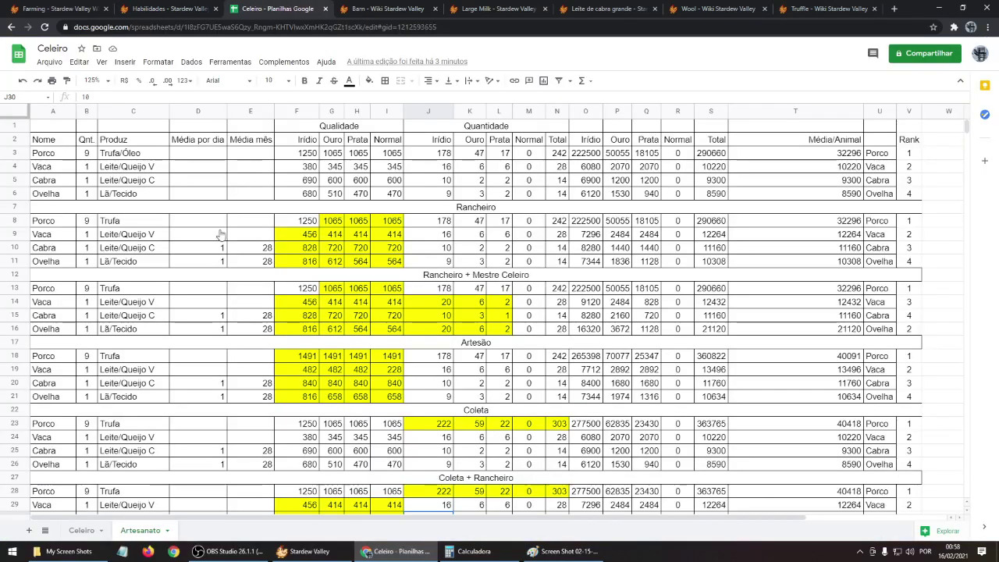
left_click(81, 531)
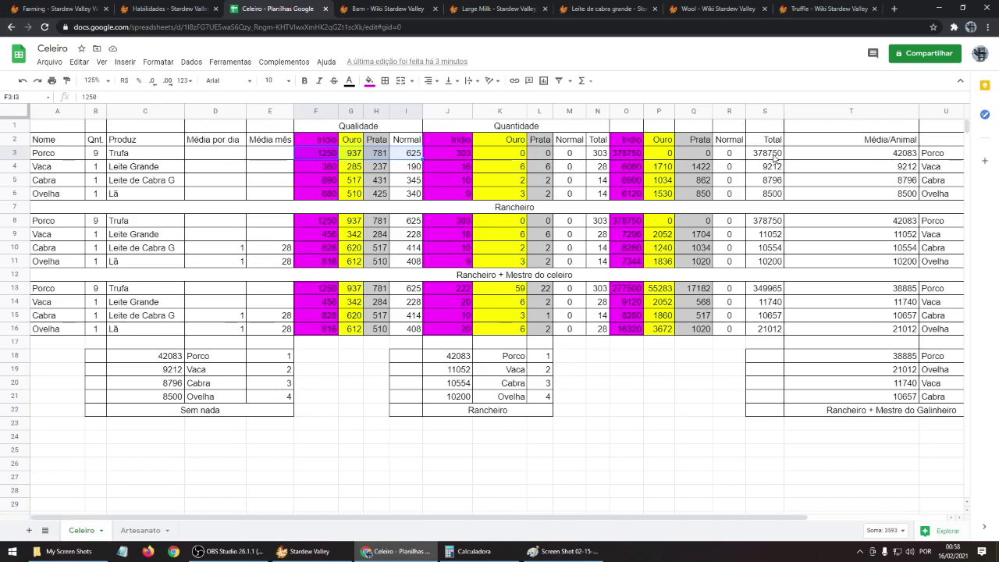
left_click(899, 158)
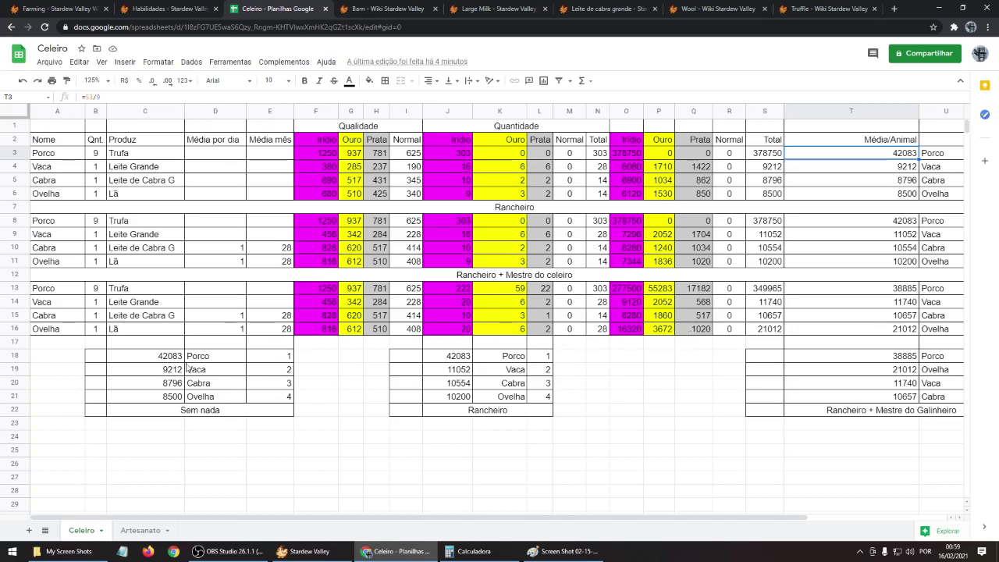
left_click_drag(179, 361, 262, 359)
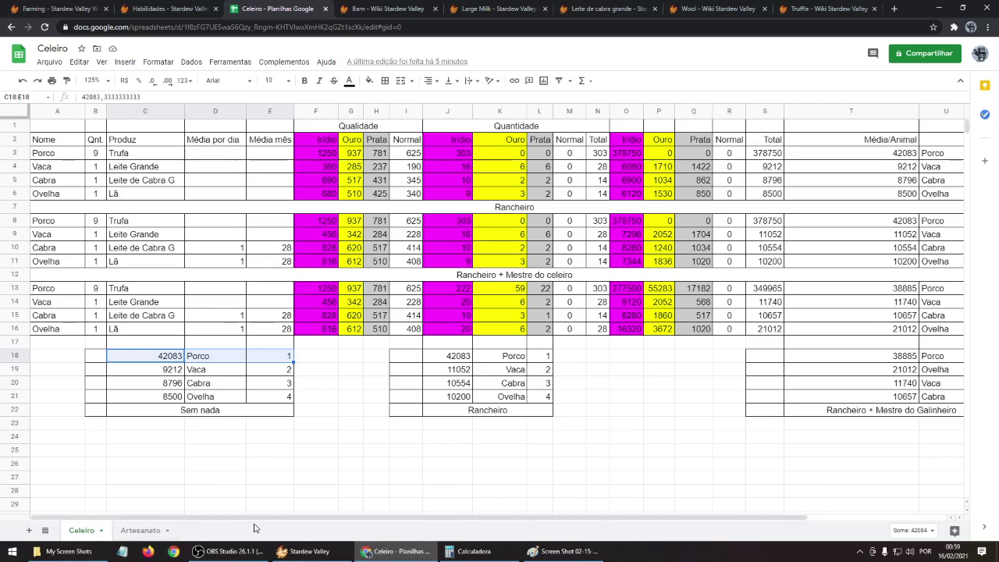
Compare the pig's iridium and gold prices in row 3 of the Artesanato sheet with the Truffle wiki page's selling prices.
left_click(131, 531)
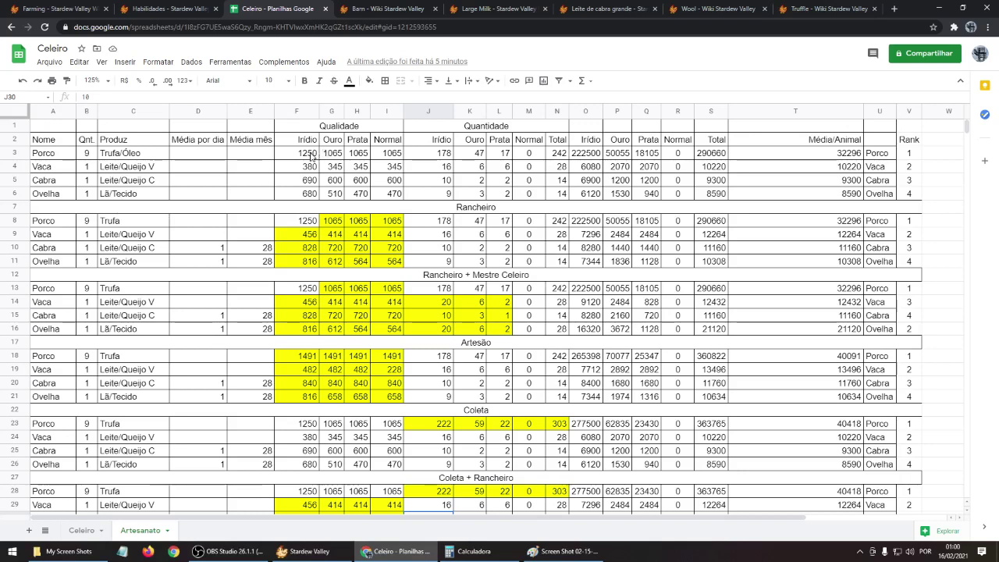
left_click(306, 155)
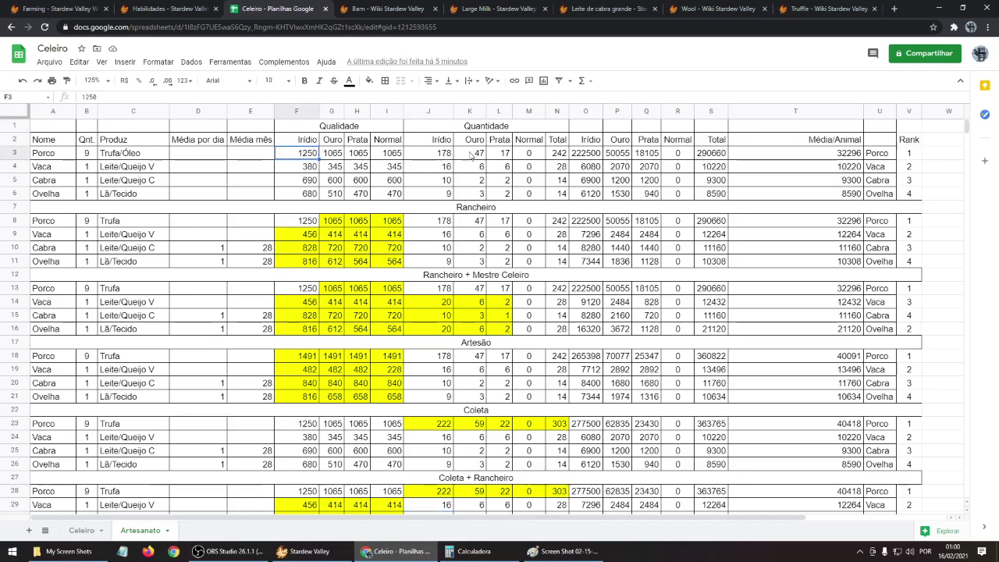
left_click(339, 157)
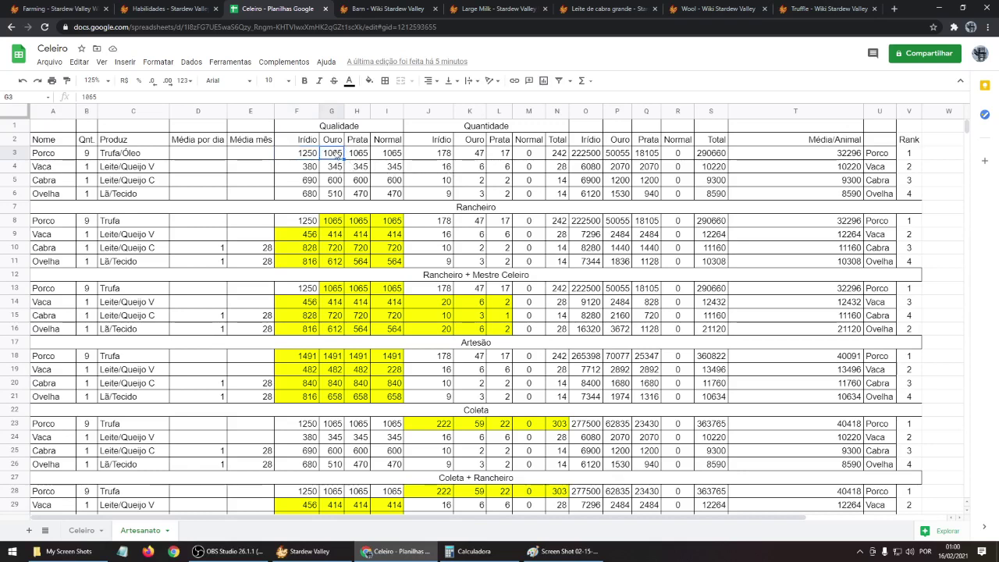
left_click(300, 153)
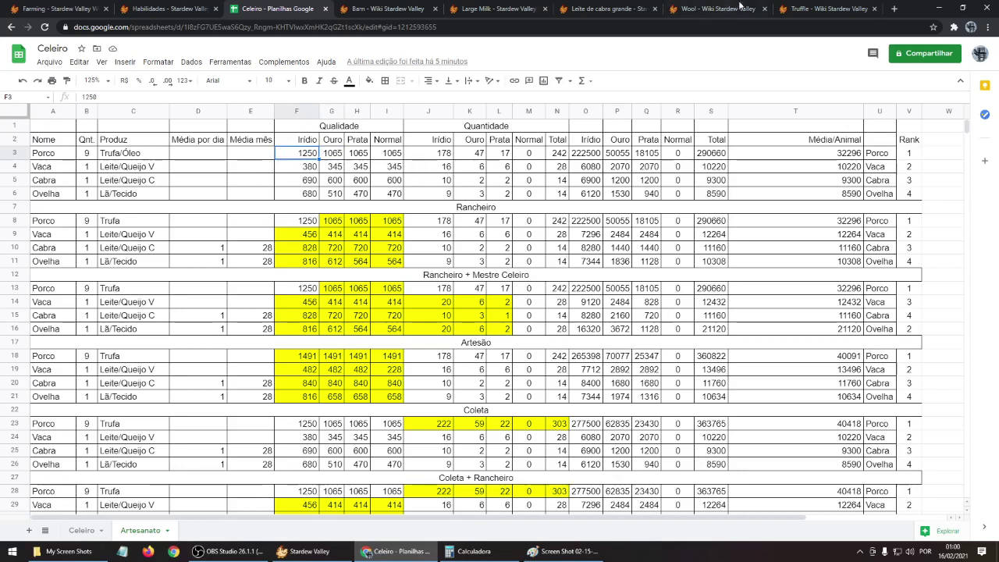
left_click(808, 9)
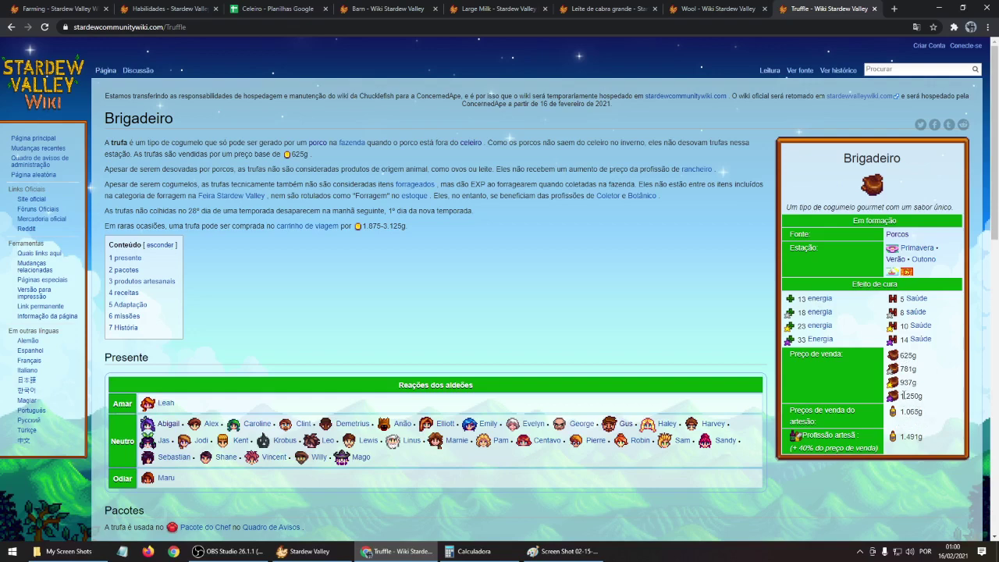
left_click(282, 6)
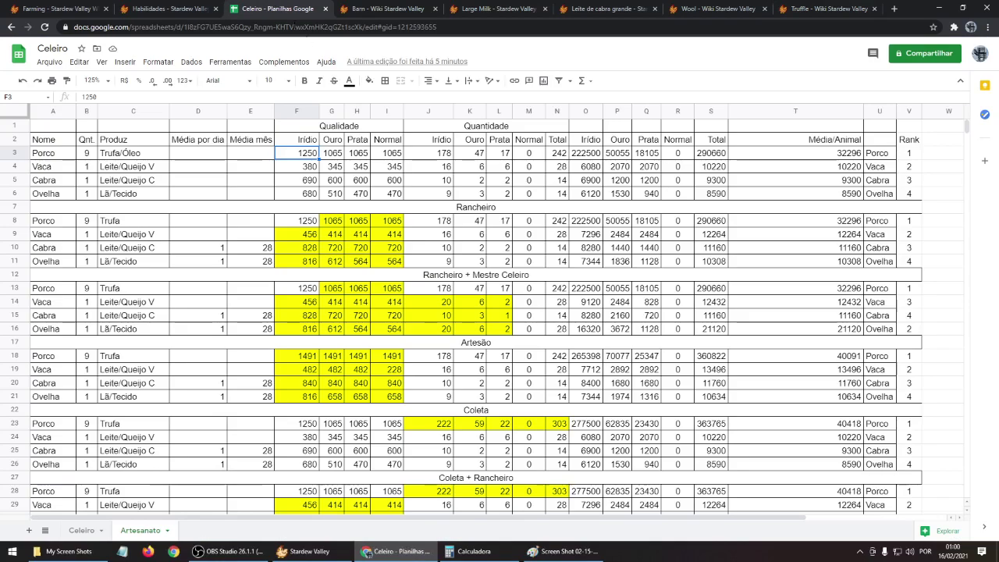
Inspect the pig's quantities in N3 and J3:L3 and the ranking of the four animals in the first Artesanato table.
left_click(562, 153)
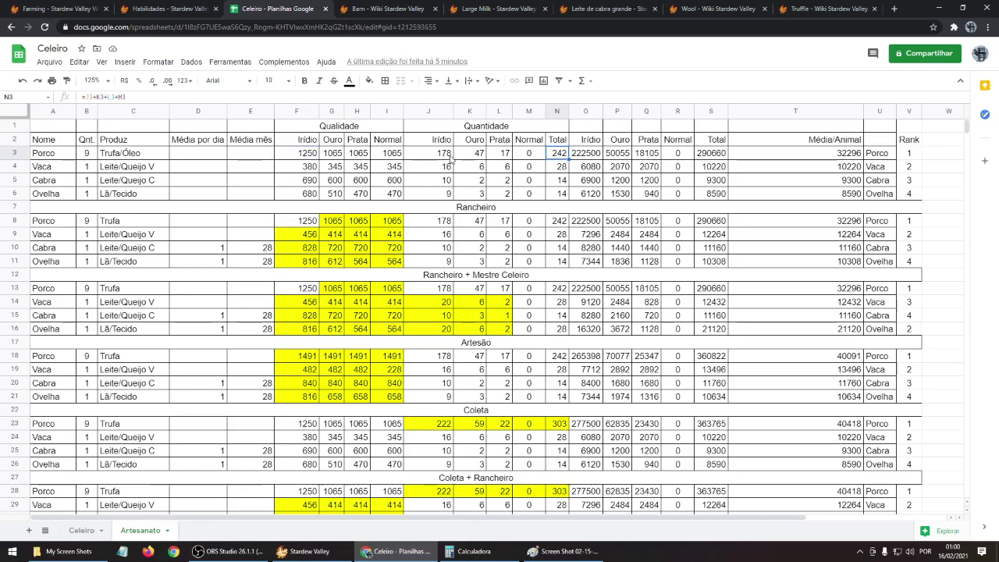
left_click_drag(441, 154, 509, 158)
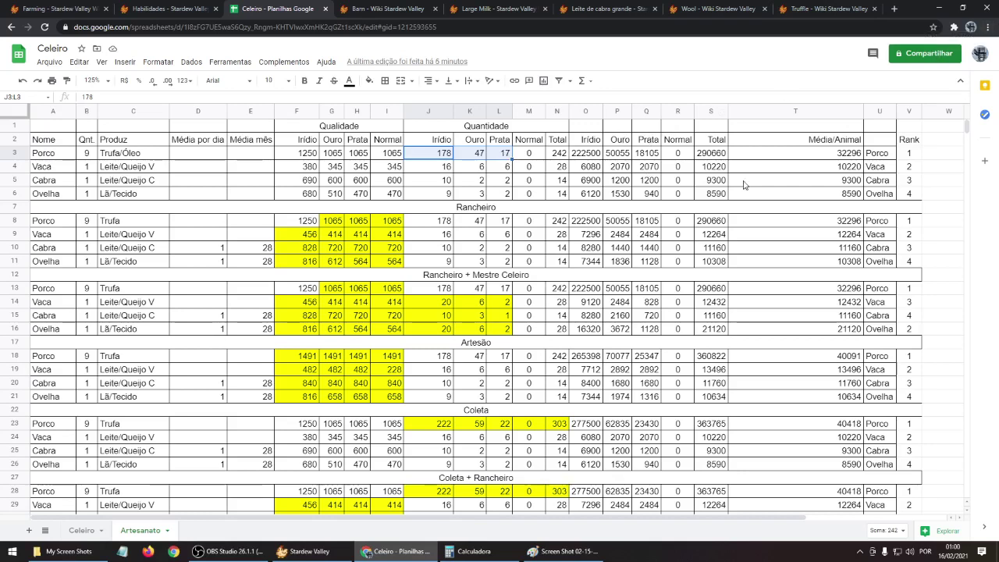
left_click(903, 157)
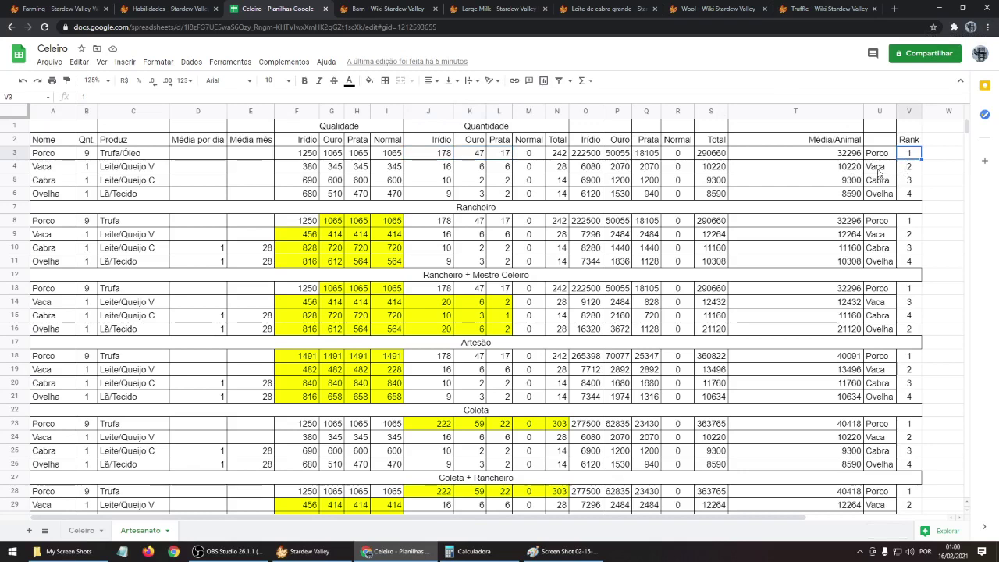
left_click(876, 167)
left_click(872, 182)
left_click(876, 192)
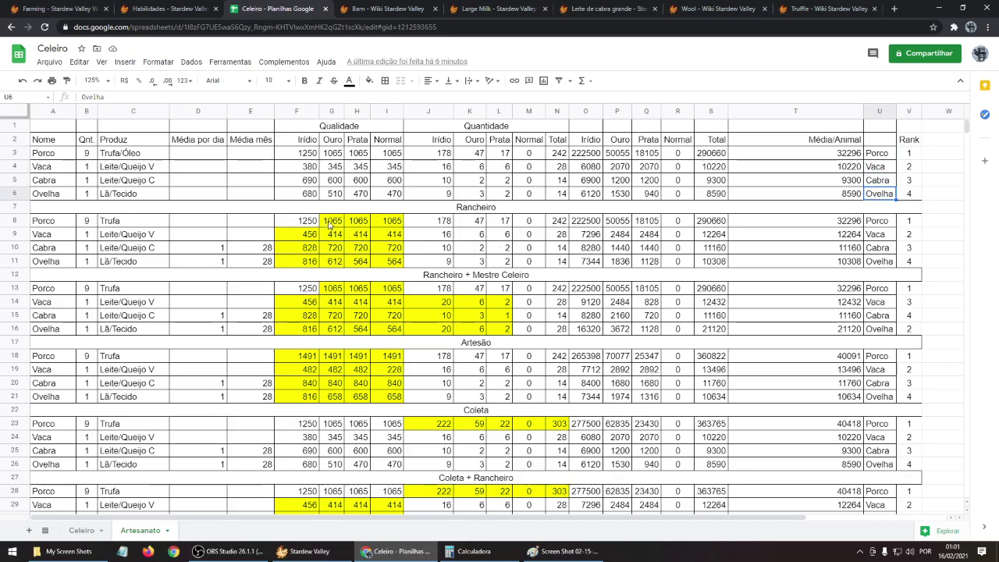
Change the fill of the Rancheiro pig prices in G8:I8 to white and consult the Truffle wiki page.
left_click_drag(331, 221, 378, 228)
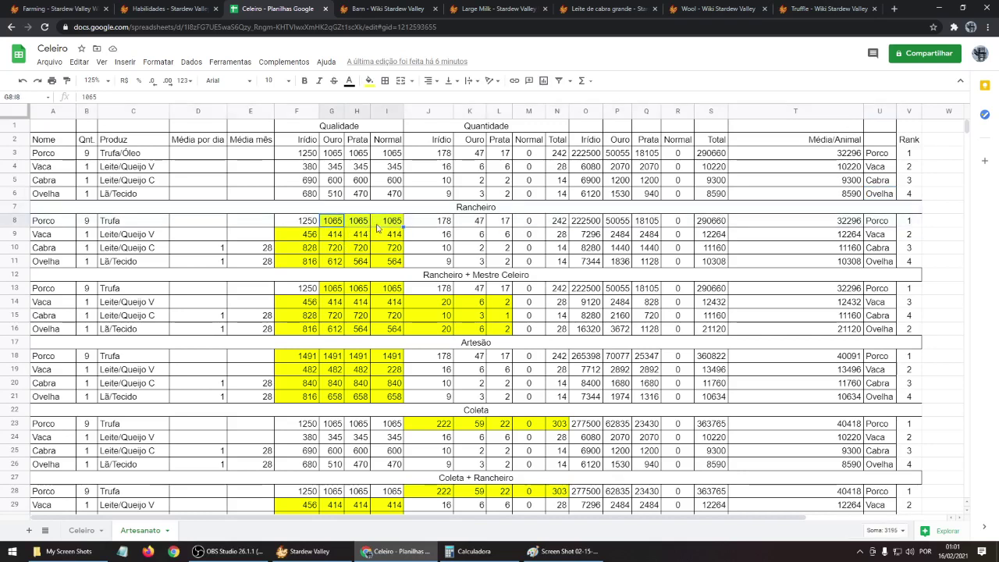
left_click(370, 82)
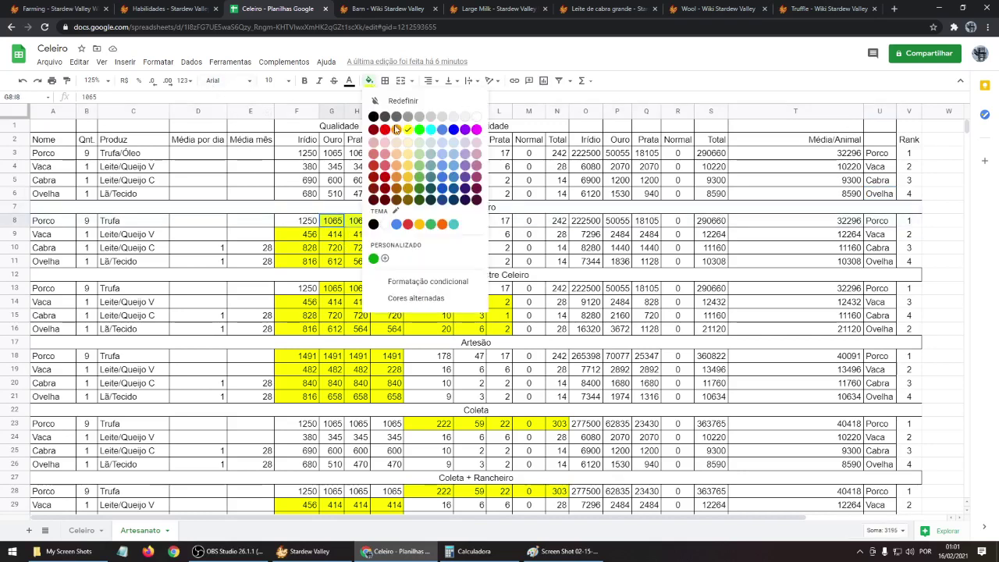
left_click(476, 117)
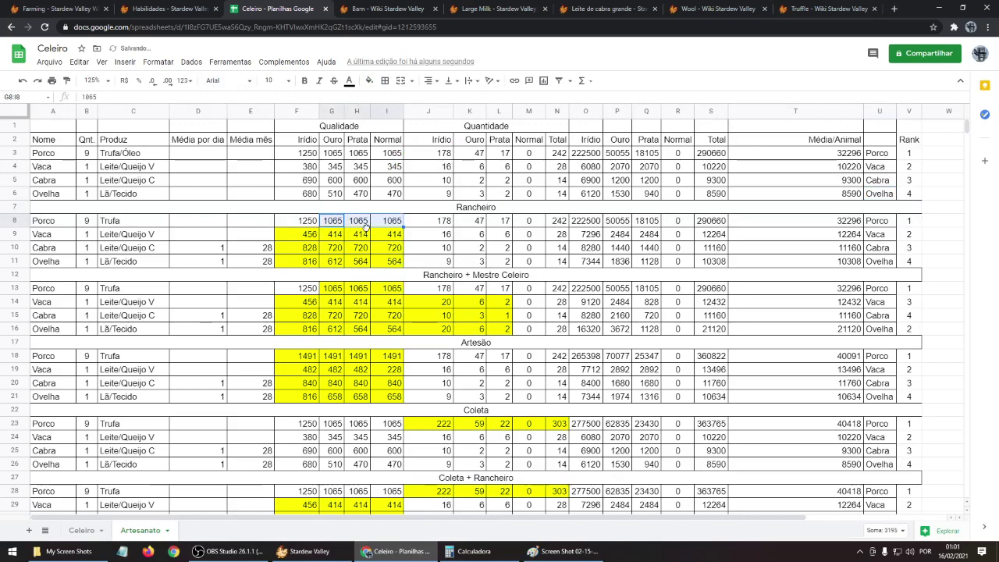
left_click(828, 9)
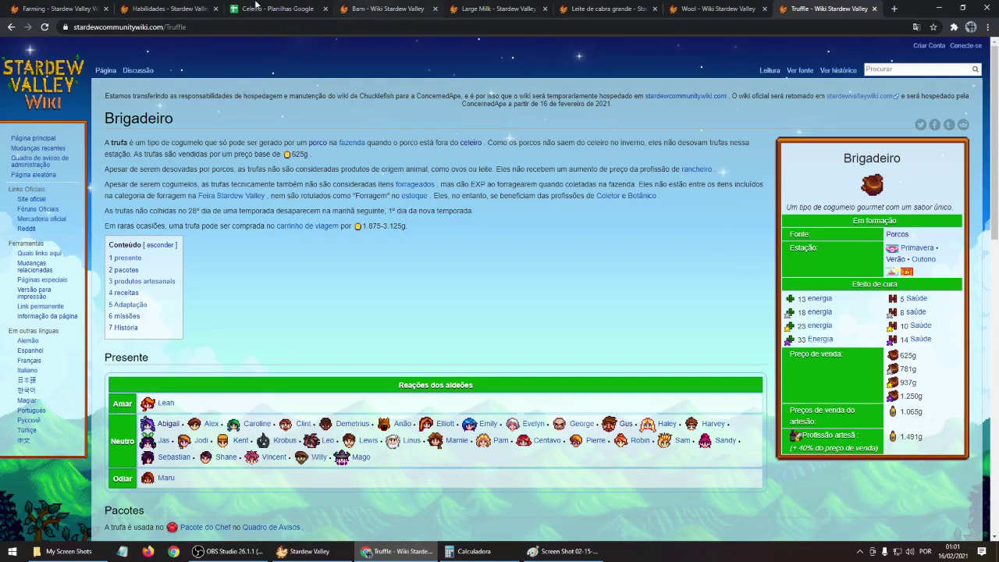
Return to the Artesanato sheet and inspect the Rancheiro + Mestre Celeiro sheep average in T16 and the Artesão pig average in T18.
left_click(273, 8)
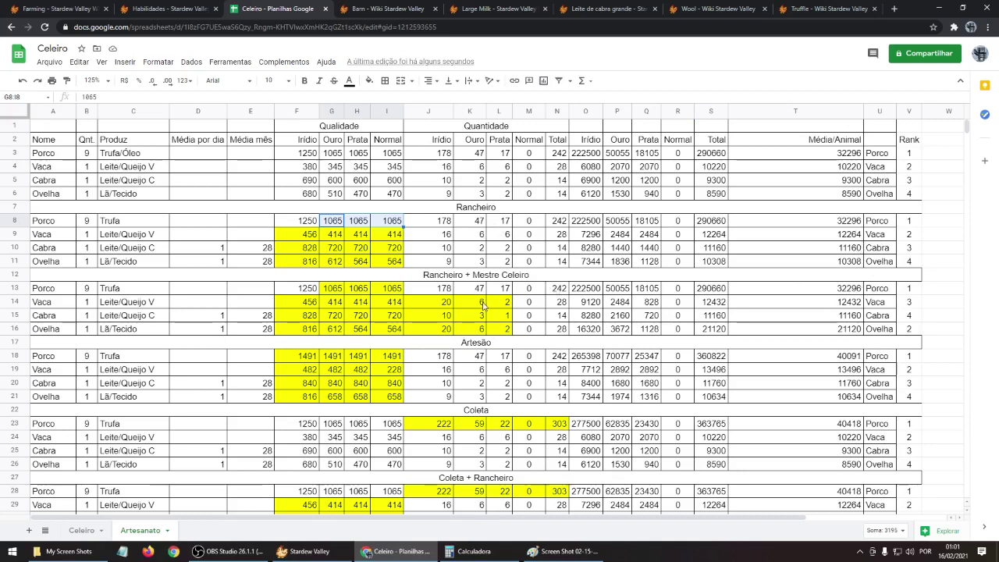
left_click(854, 329)
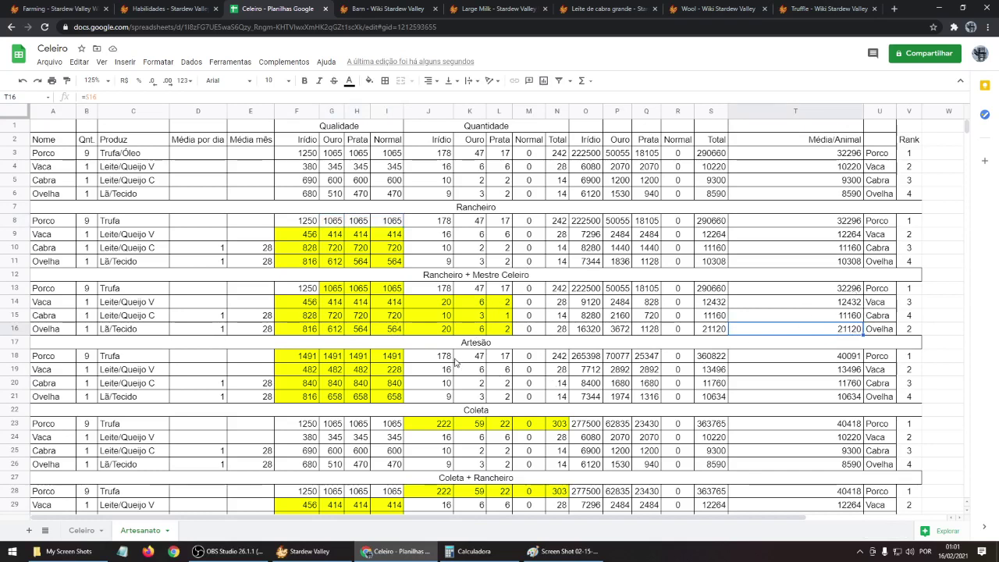
left_click(843, 362)
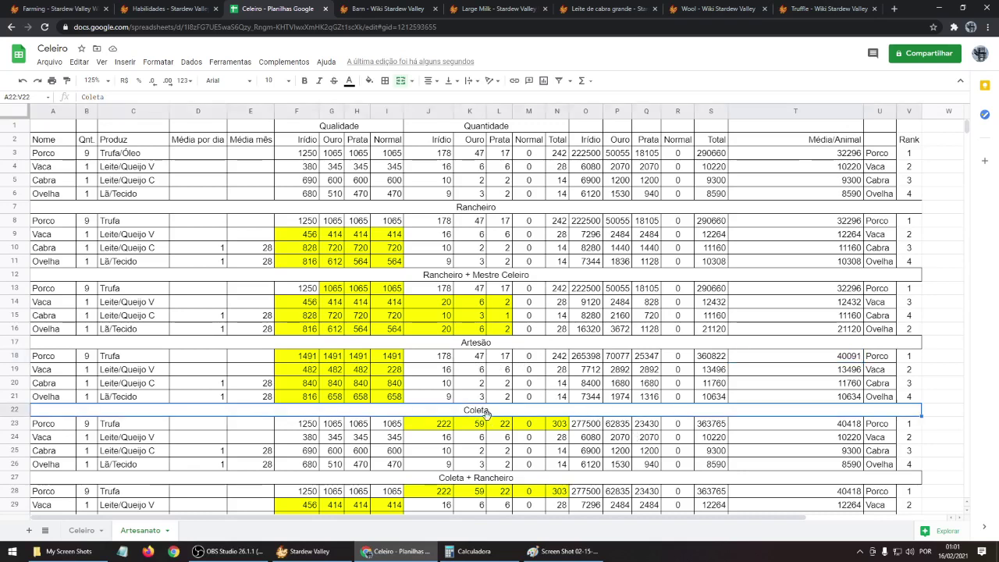
Review the Coleta, Coleta + Rancheiro and Coleta + Rancheiro + Mestre Celeiro tables, ending at the Coleta + Artesão pig average in T39.
left_click(486, 413)
scroll(788, 416, "down", 1)
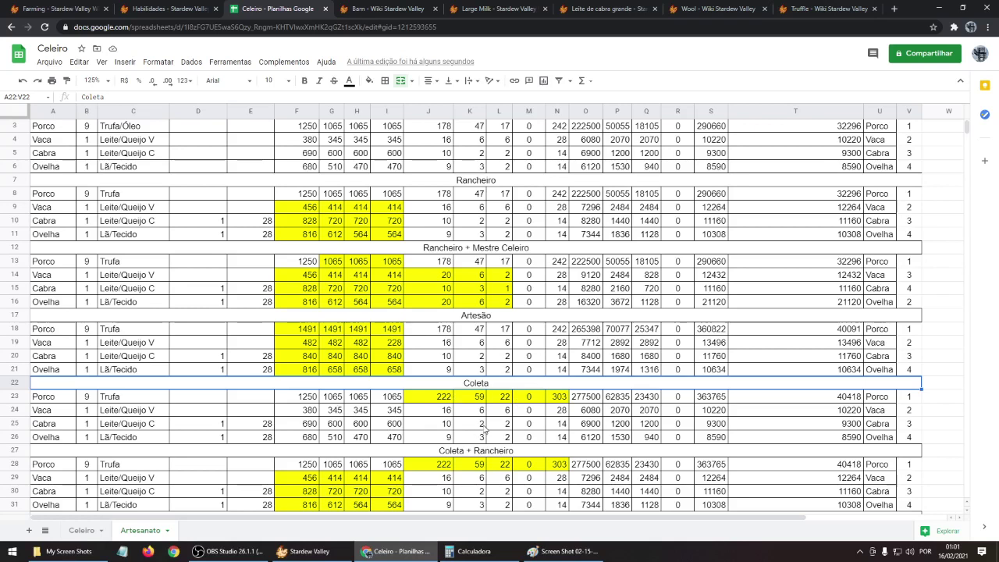
scroll(503, 408, "down", 2)
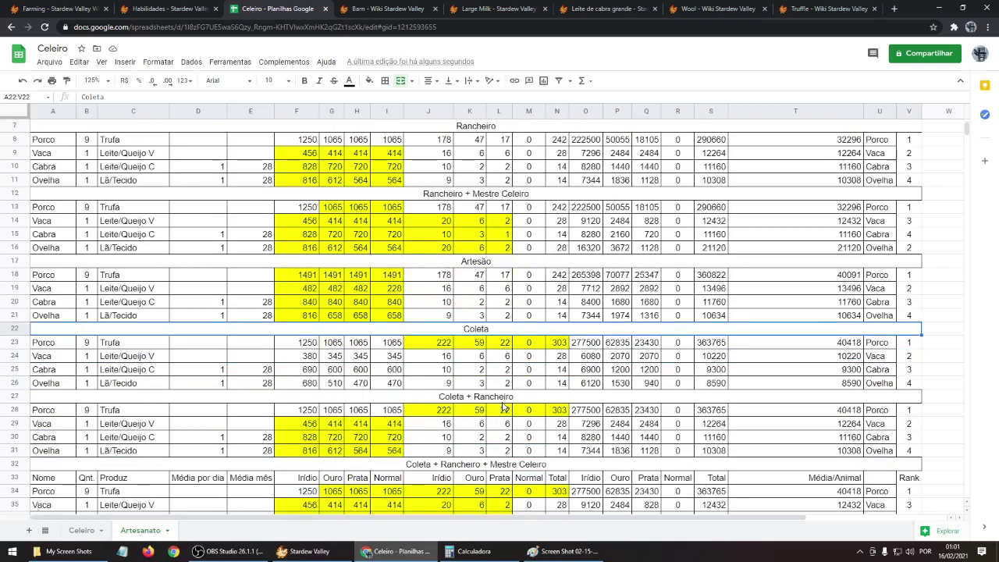
scroll(455, 398, "down", 1)
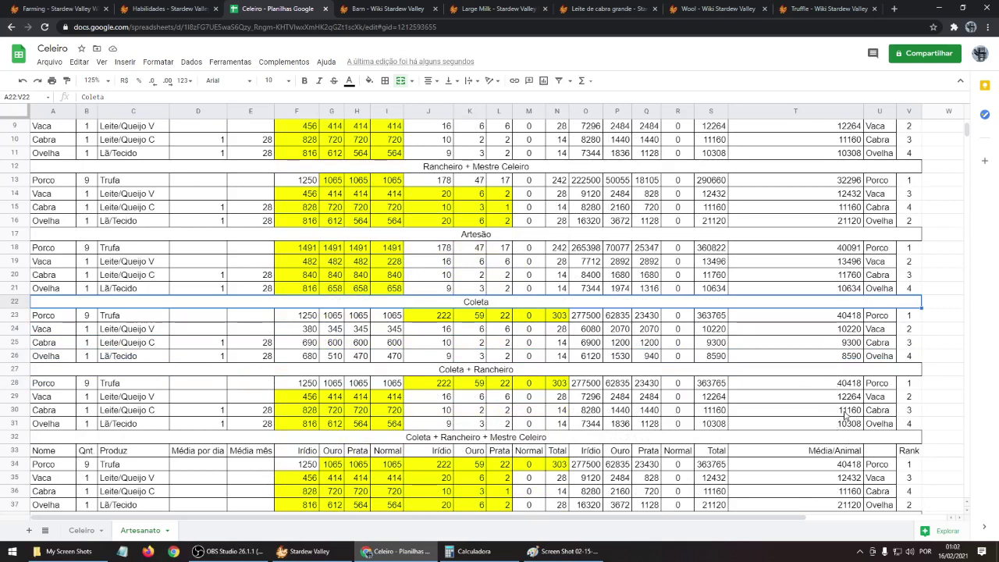
scroll(841, 414, "down", 3)
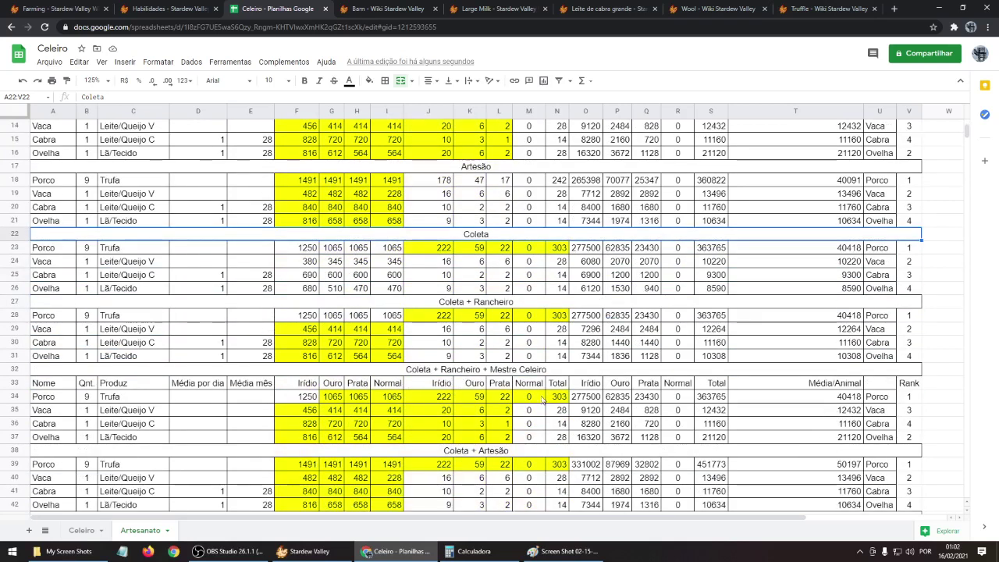
scroll(823, 430, "down", 1)
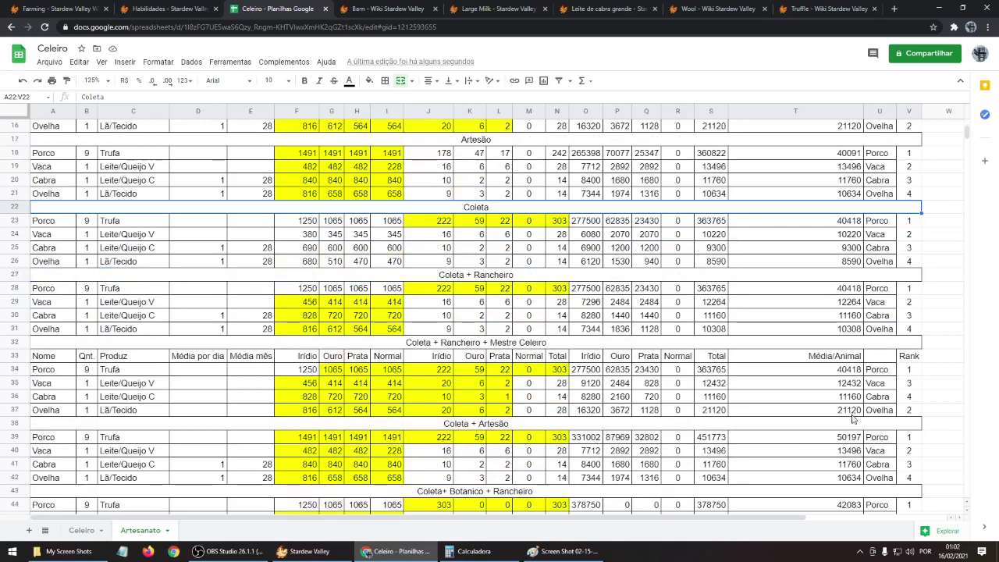
scroll(684, 459, "down", 3)
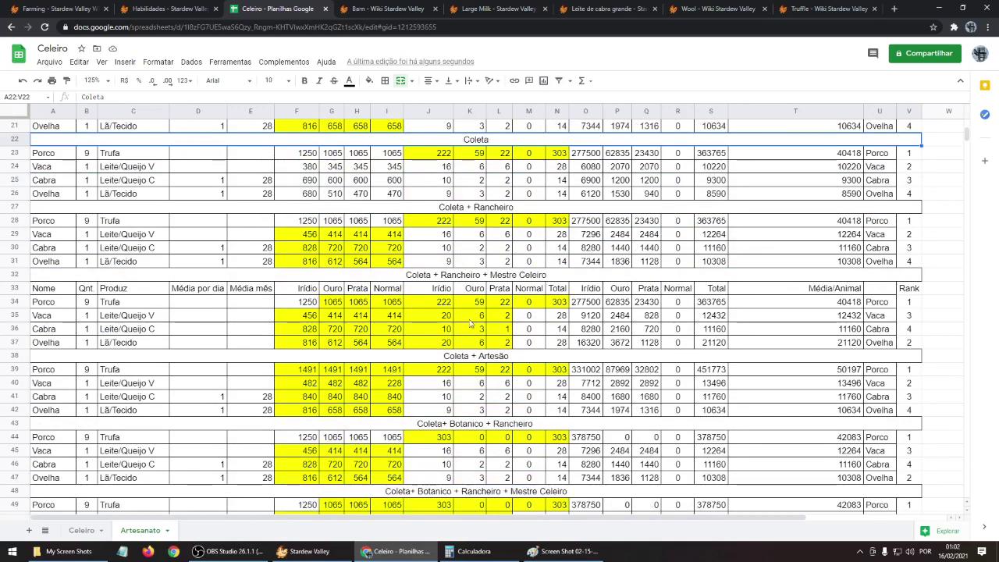
left_click(839, 370)
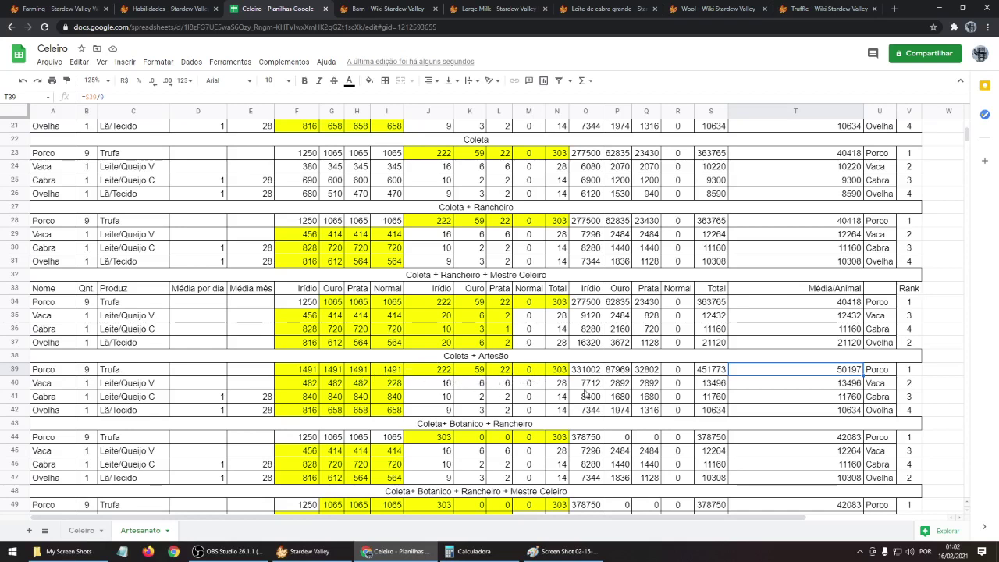
Review the three Coleta + Botanico tables, inspecting the Mestre Celeiro sheep average in T52 and the Artesão pig average in T54.
scroll(777, 394, "down", 1)
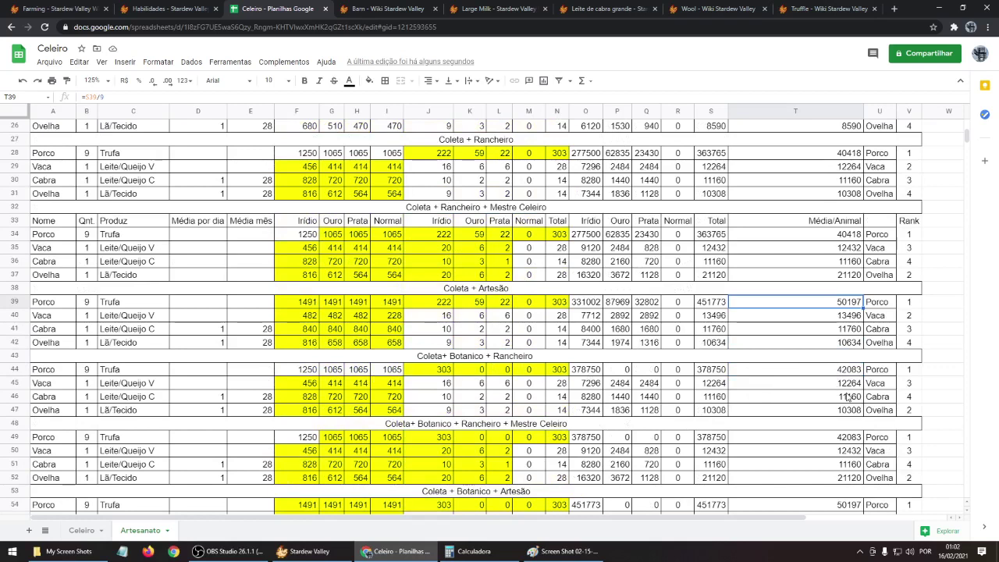
scroll(847, 399, "down", 1)
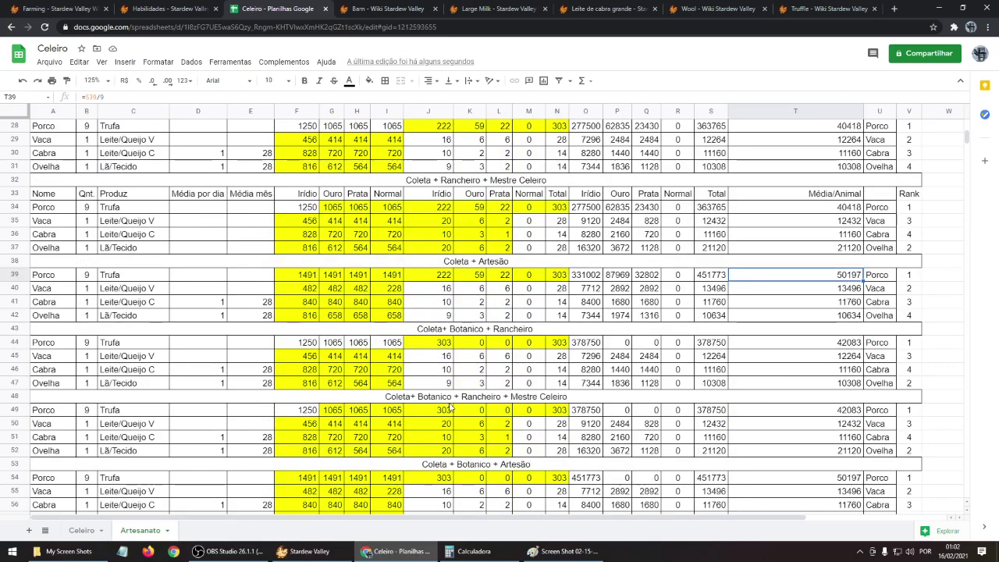
left_click(855, 451)
scroll(843, 453, "down", 2)
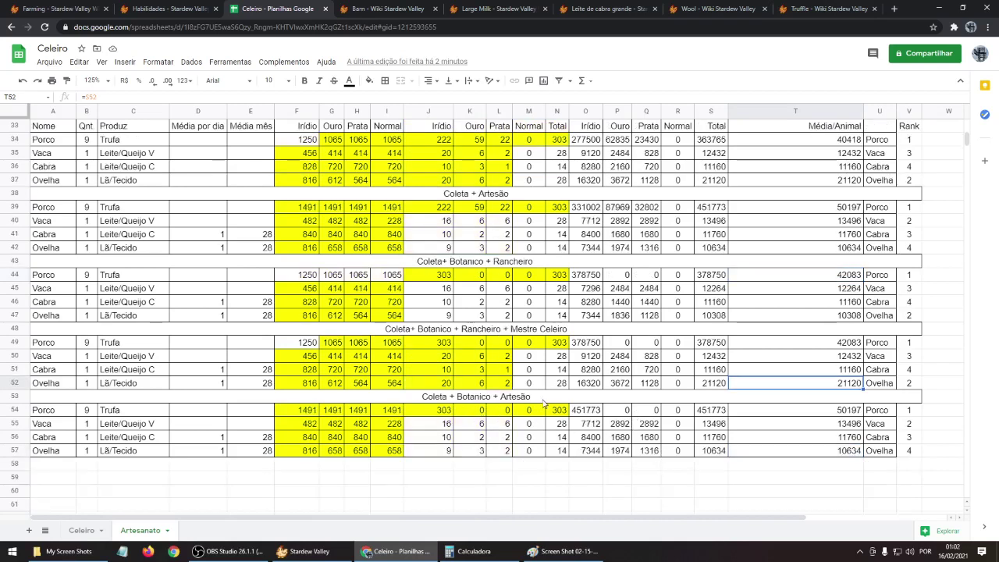
left_click(847, 414)
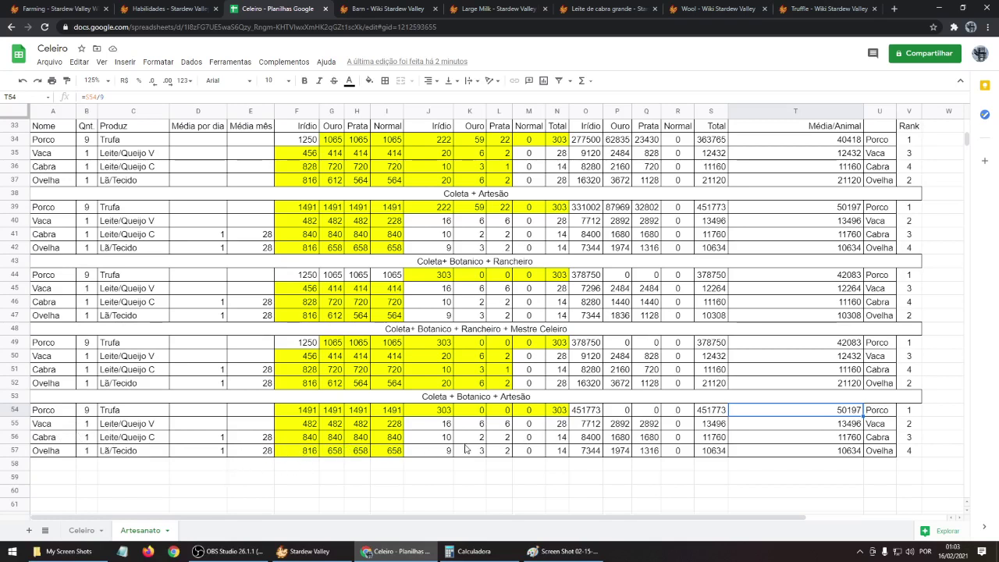
Compare the goat and sheep total quantities in N56, N57 and N52, and recheck the pig's average per animal in T54.
left_click(561, 438)
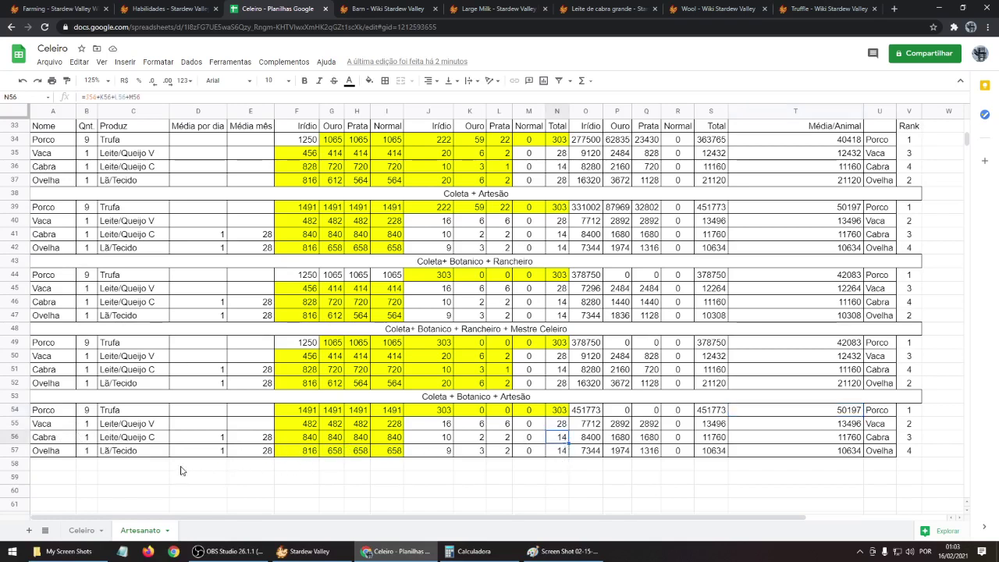
left_click(563, 451)
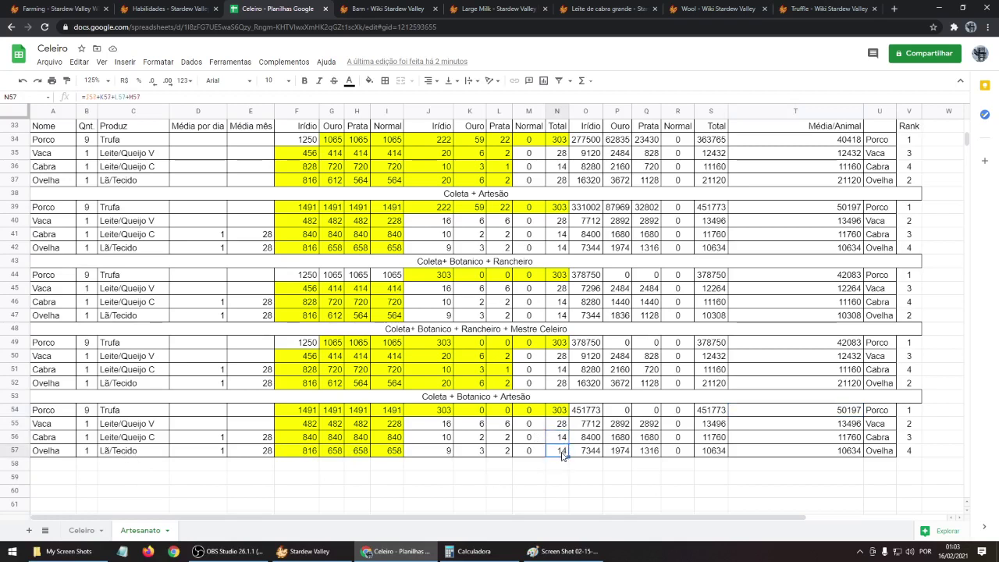
left_click(560, 386)
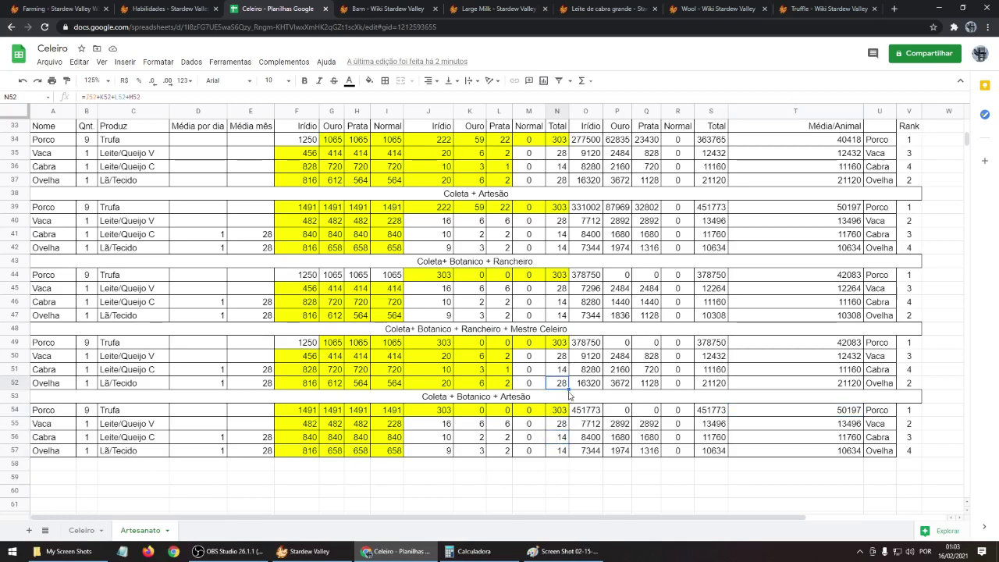
left_click(847, 412)
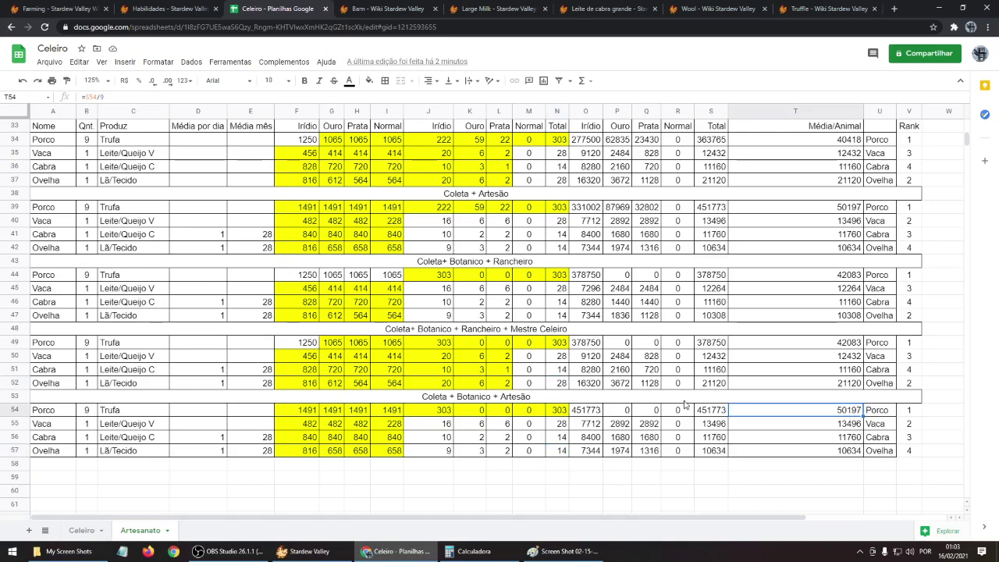
Compare the sheep average in T52 with the goat average in T56, and return to the first table of the Artesanato sheet.
scroll(718, 456, "up", 1)
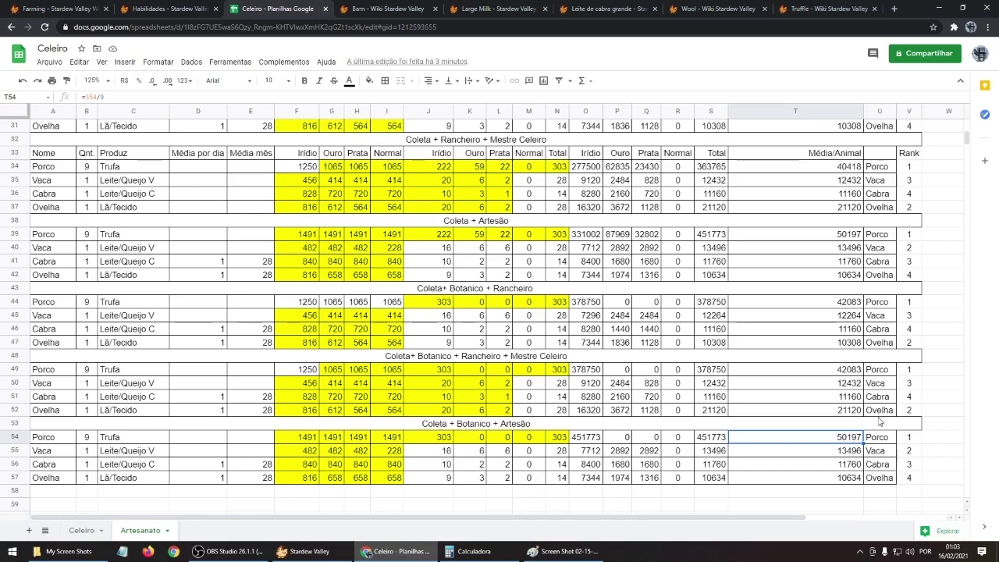
left_click(835, 415)
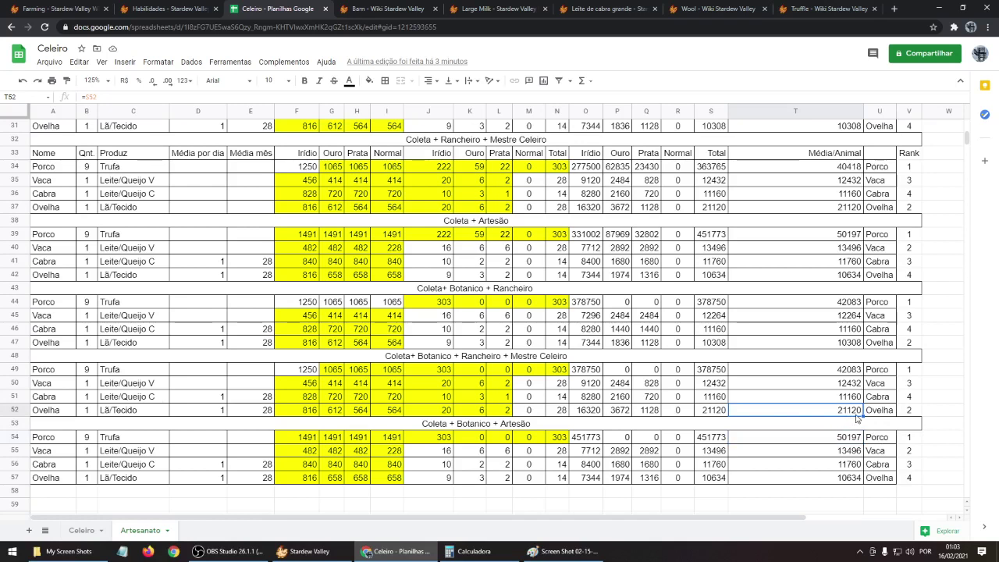
left_click(845, 467)
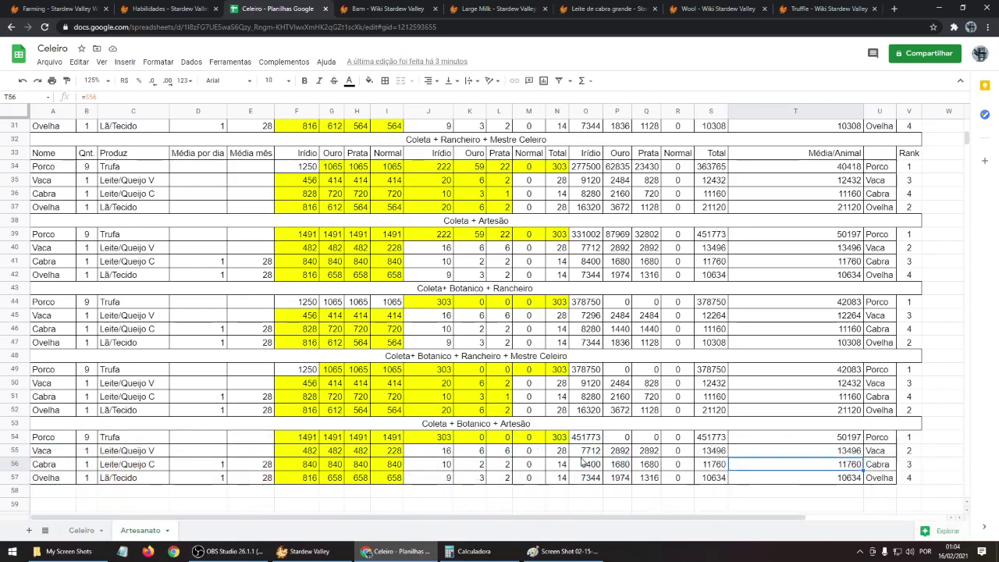
scroll(623, 369, "up", 6)
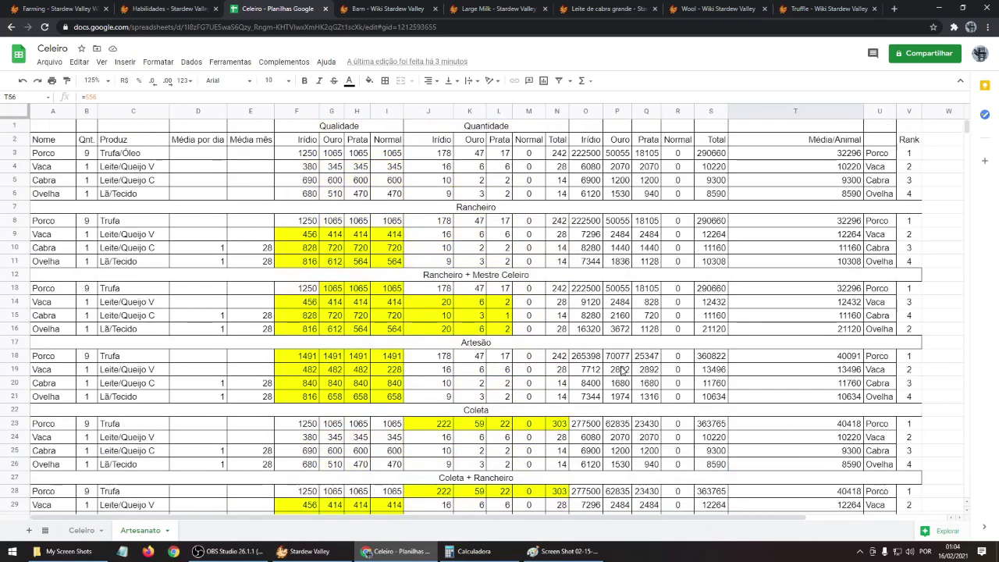